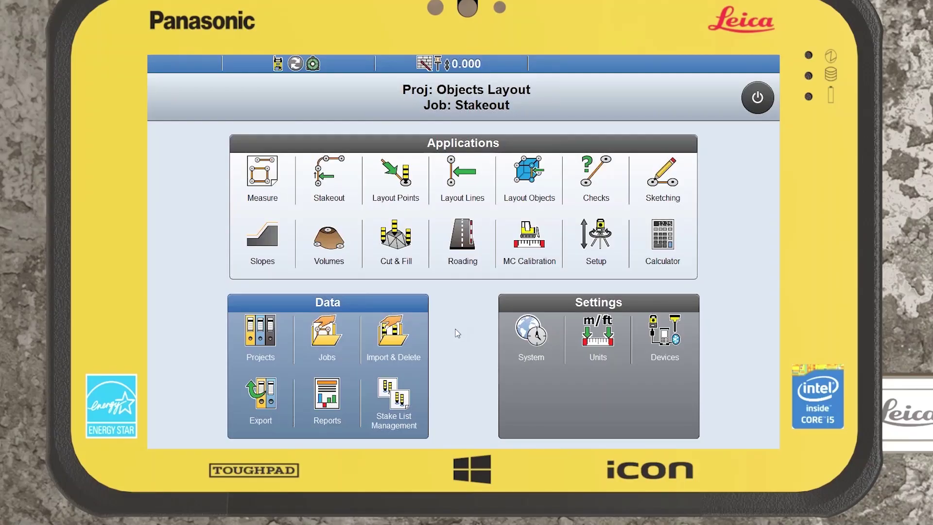
Review the active licences in System settings, then launch the Layout Objects application
{"action": "left_click", "coordinate": [534, 333]}
{"action": "left_click_drag", "start_coordinate": [327, 366], "coordinate": [328, 301]}
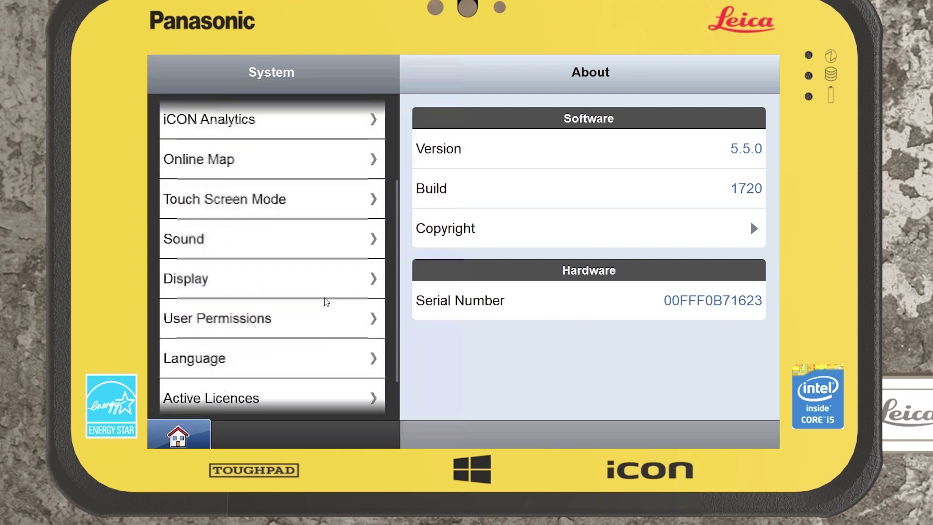
{"action": "left_click", "coordinate": [311, 344]}
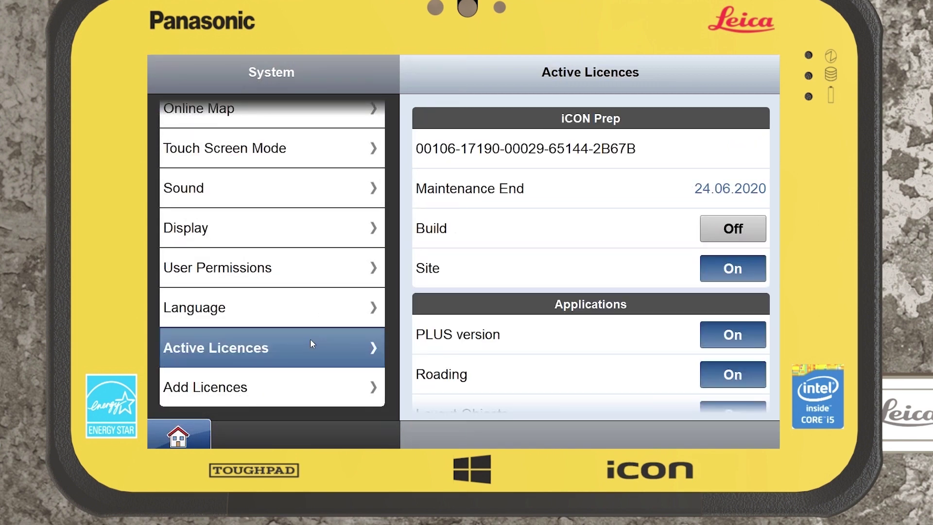
{"action": "left_click_drag", "start_coordinate": [520, 347], "coordinate": [502, 213]}
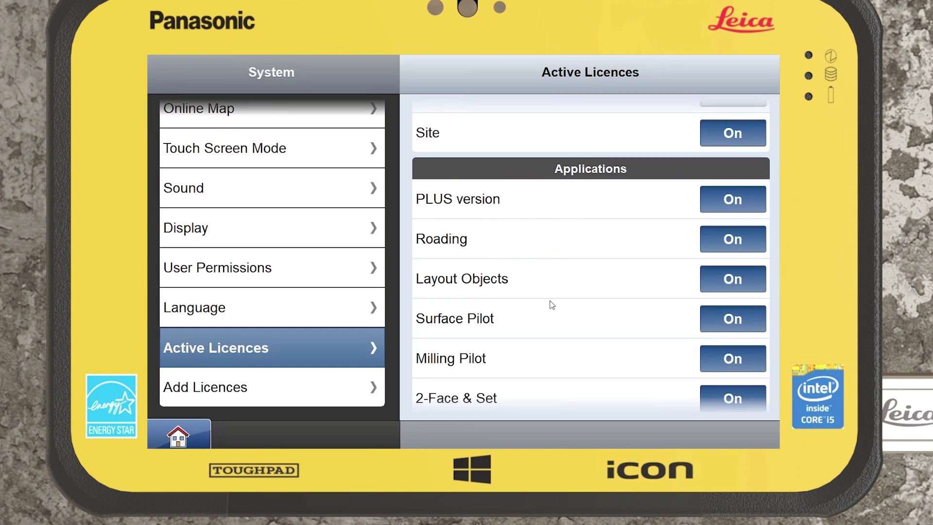
{"action": "left_click", "coordinate": [193, 433]}
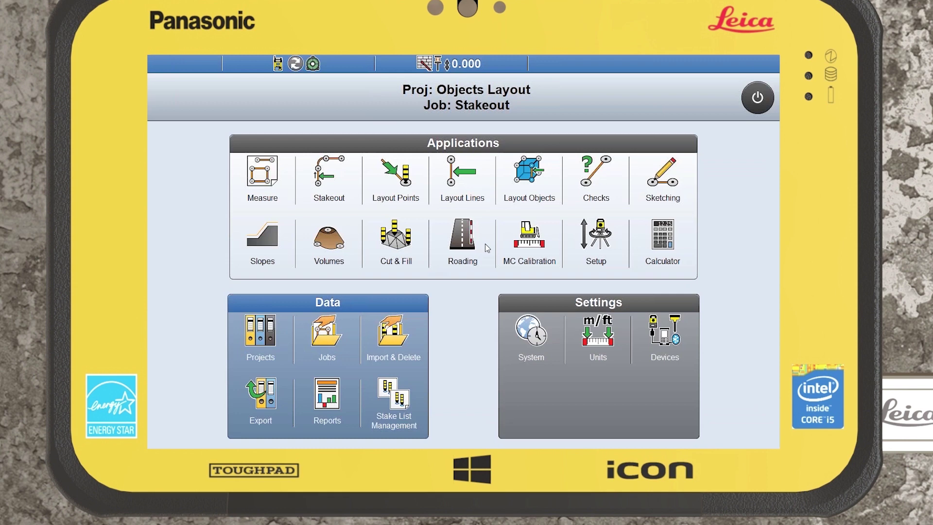
{"action": "left_click", "coordinate": [516, 191]}
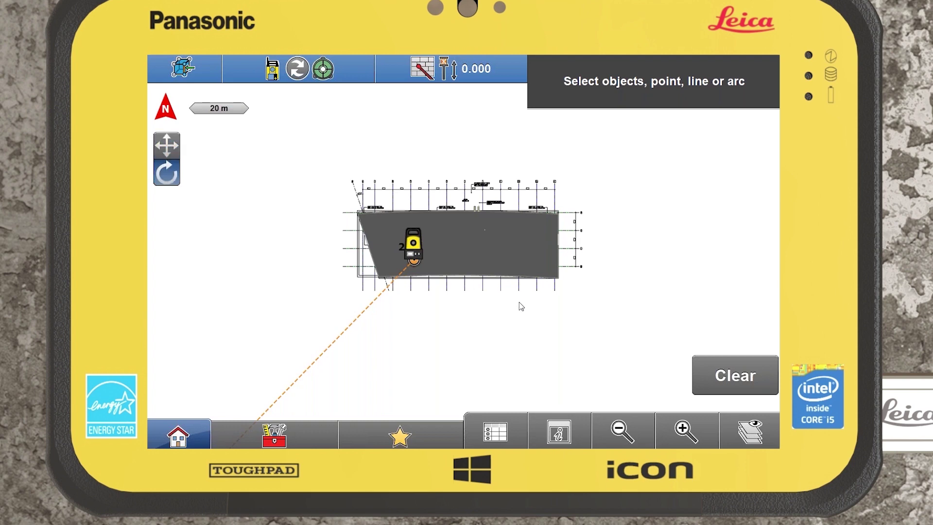
Orbit the flat site plan into a tilted 3D view of the whole building model
{"action": "left_click_drag", "start_coordinate": [506, 293], "coordinate": [526, 287]}
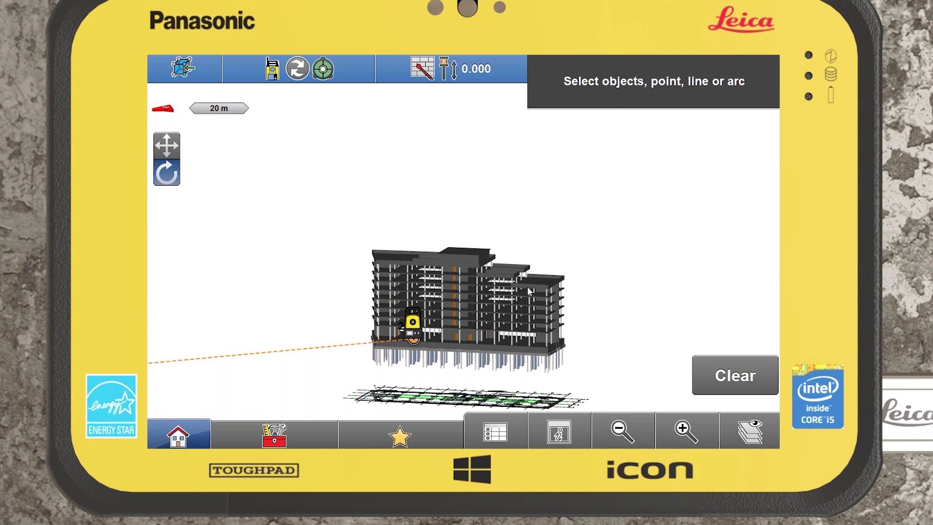
{"action": "left_click_drag", "start_coordinate": [526, 287], "coordinate": [450, 297]}
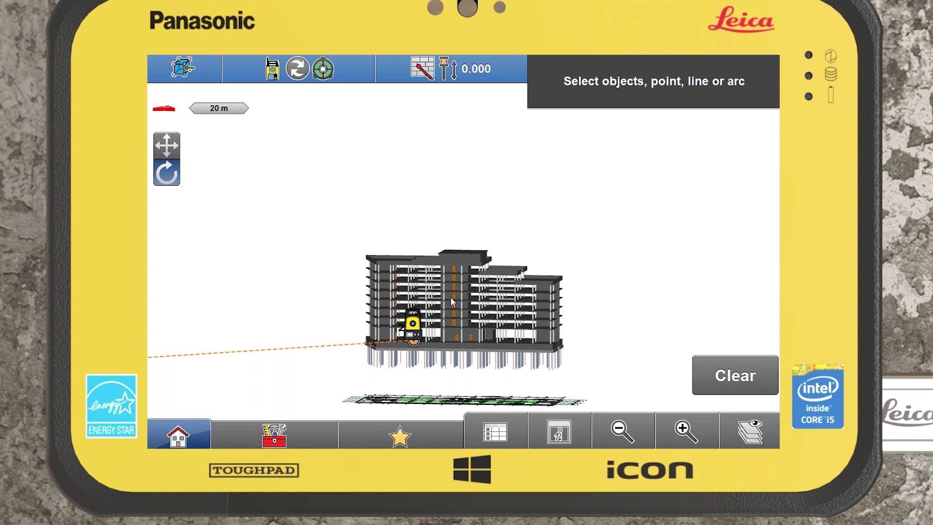
Reset to north-up, orbit into a tilted 3D view, then pan and zoom in on the building
{"action": "left_click", "coordinate": [165, 111]}
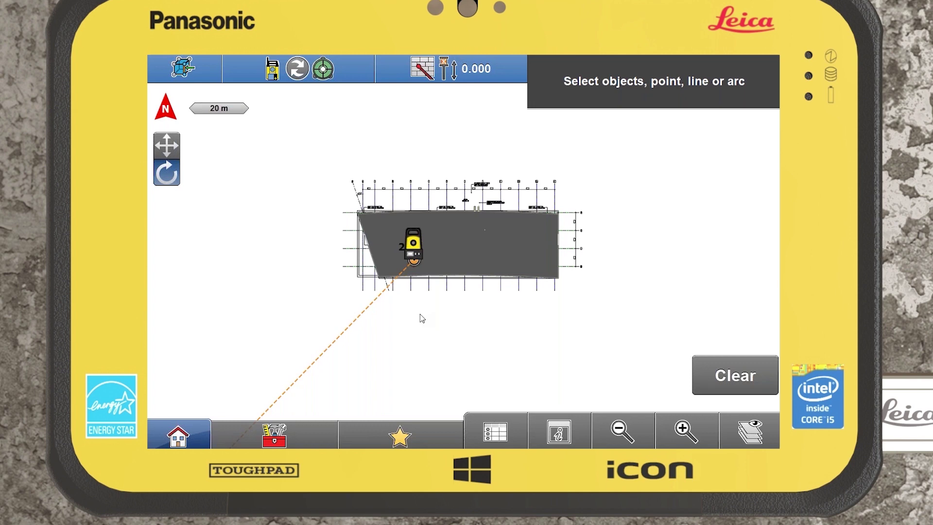
{"action": "left_click_drag", "start_coordinate": [437, 310], "coordinate": [414, 196]}
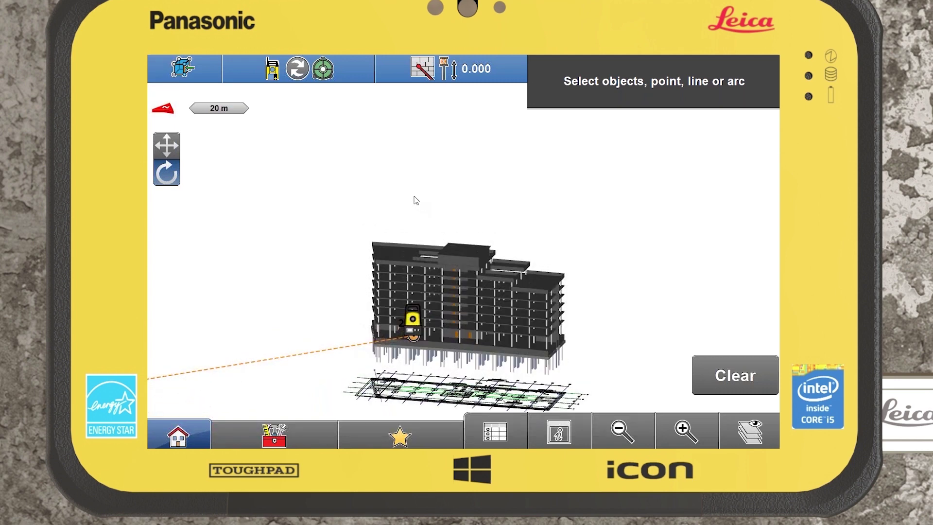
{"action": "mouse_move", "coordinate": [410, 268]}
{"action": "left_mouse_down"}
{"action": "mouse_move", "coordinate": [488, 272]}
{"action": "mouse_move", "coordinate": [416, 263]}
{"action": "left_mouse_up"}
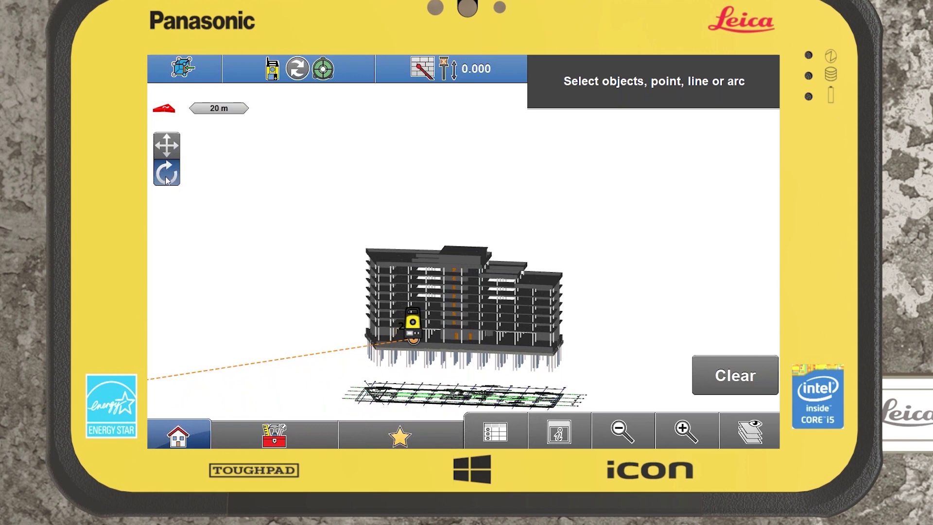
{"action": "left_click", "coordinate": [165, 145]}
{"action": "left_click_drag", "start_coordinate": [251, 197], "coordinate": [266, 144]}
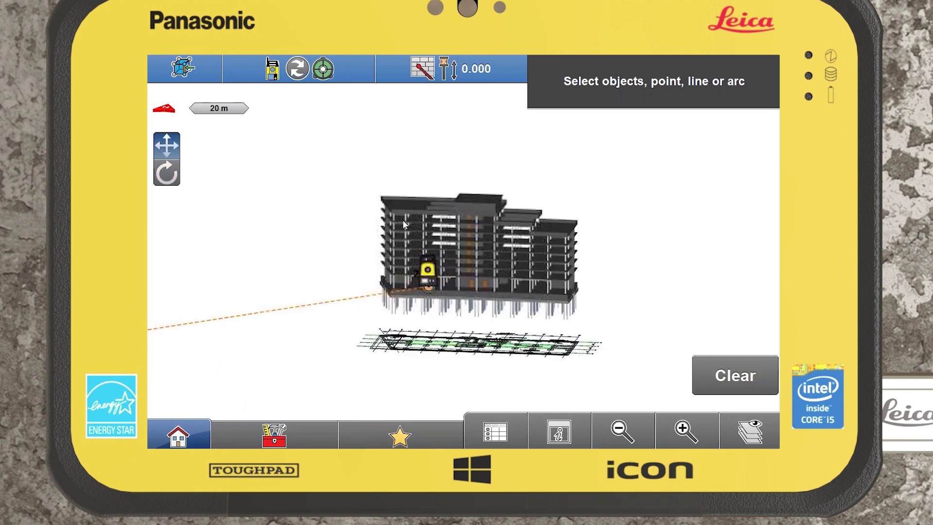
{"action": "left_click", "coordinate": [695, 426]}
{"action": "left_click_drag", "start_coordinate": [510, 301], "coordinate": [475, 311]}
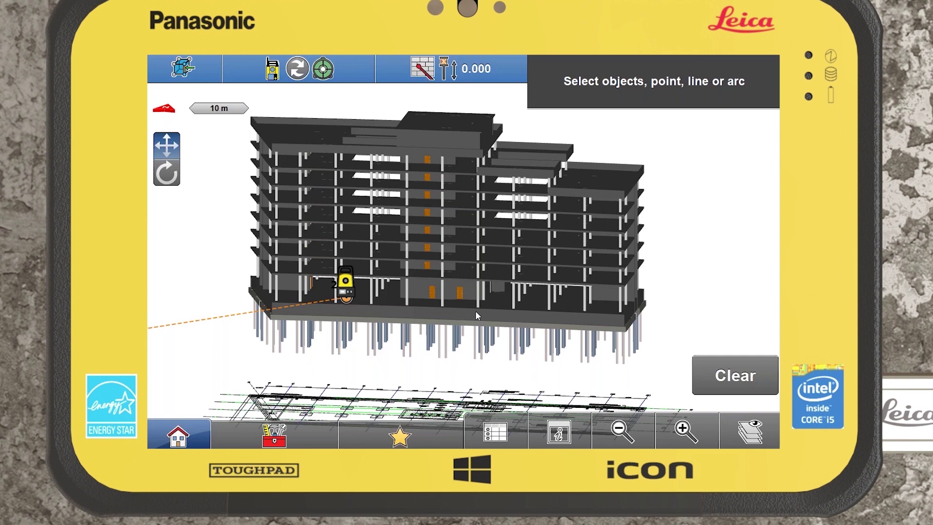
{"action": "left_click", "coordinate": [558, 433]}
Apply an elevation filter from 0.000 to 23.825 and return to a top-down plan view
{"action": "left_click", "coordinate": [524, 364]}
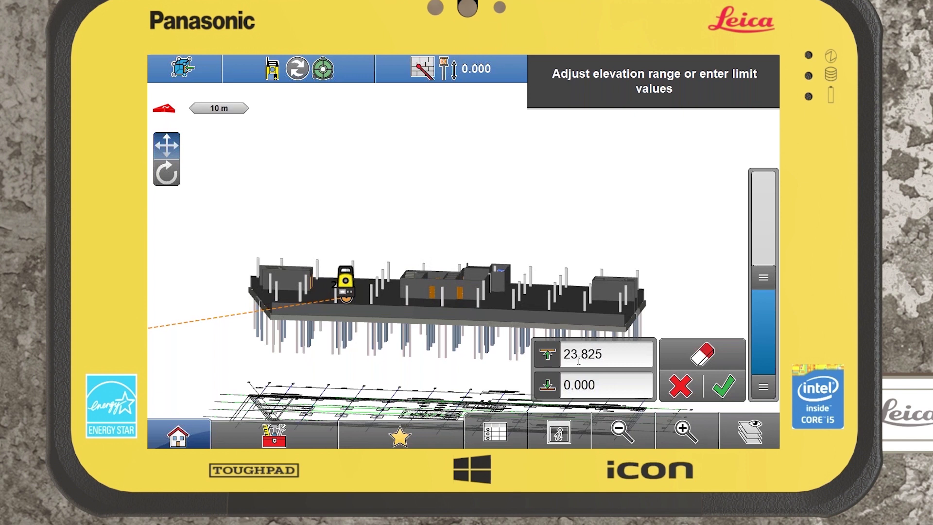
{"action": "left_click", "coordinate": [723, 386]}
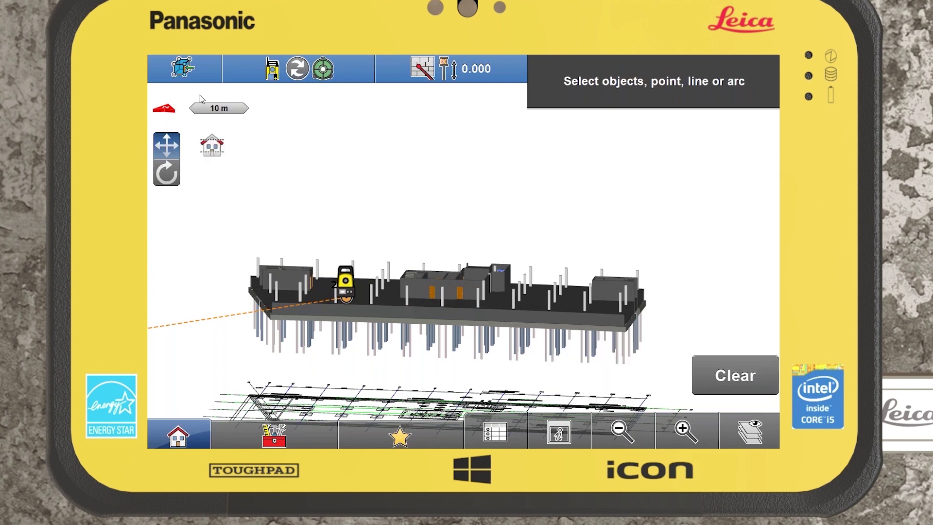
{"action": "left_click", "coordinate": [170, 109]}
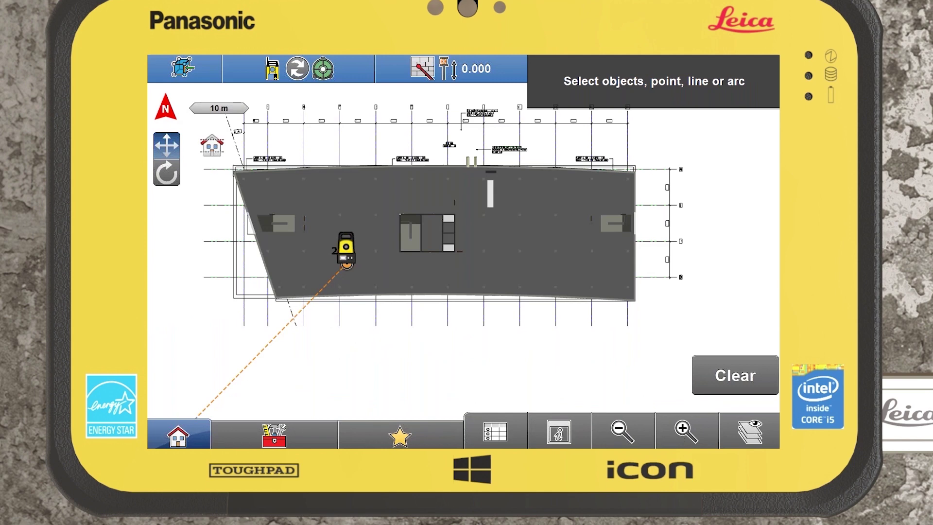
Zoom and tilt onto the filtered floor, then pick a column as its Concrete element
{"action": "scroll", "coordinate": [456, 263], "scroll_direction": "up", "scroll_amount": 2}
{"action": "left_click_drag", "start_coordinate": [478, 268], "coordinate": [599, 270]}
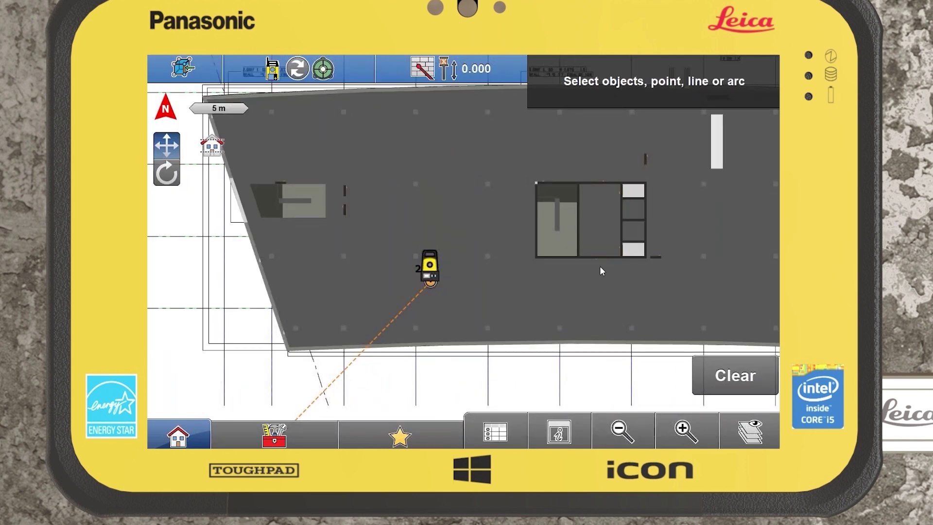
{"action": "left_click_drag", "start_coordinate": [606, 273], "coordinate": [445, 228]}
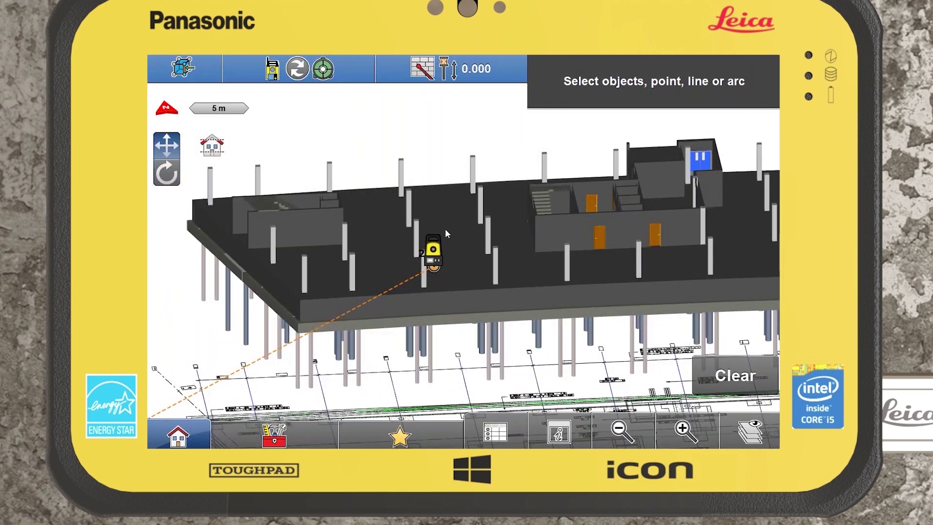
{"action": "left_click", "coordinate": [685, 430]}
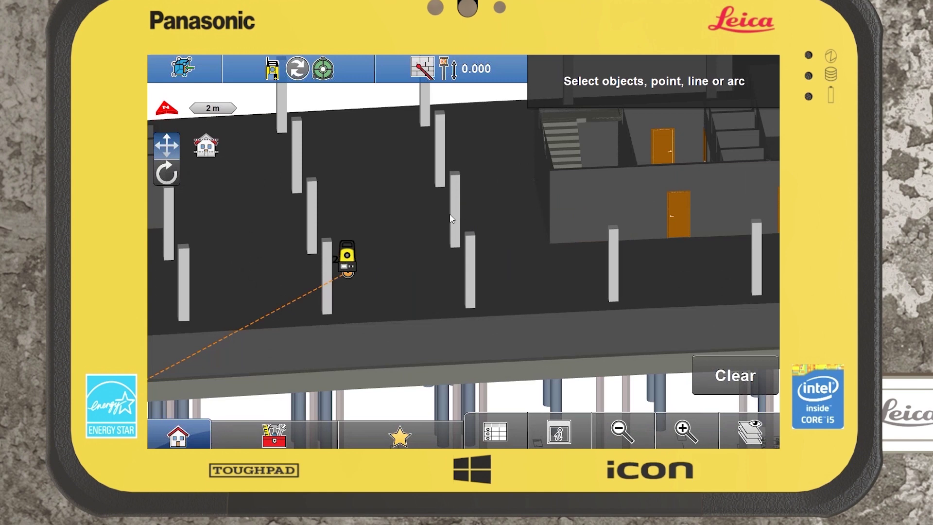
{"action": "scroll", "coordinate": [456, 219], "scroll_direction": "up", "scroll_amount": 3}
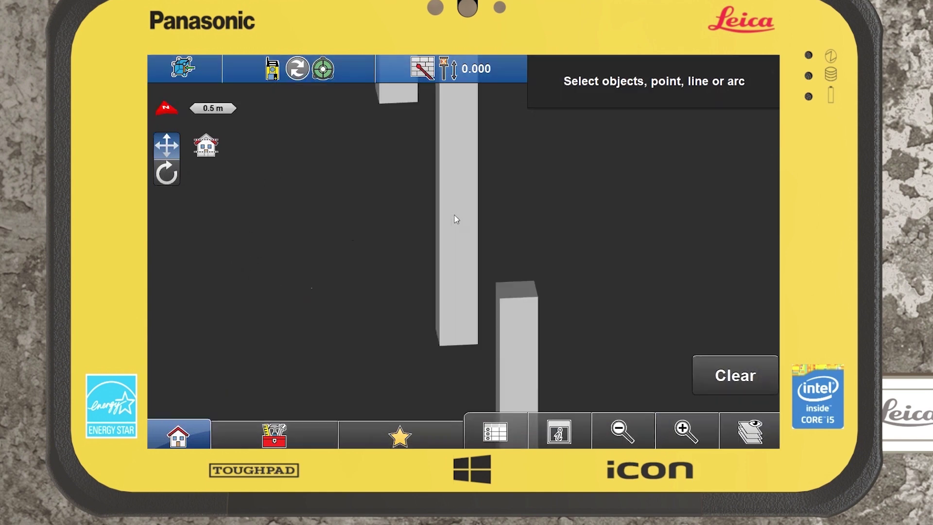
{"action": "left_click", "coordinate": [456, 219]}
{"action": "left_click", "coordinate": [348, 177]}
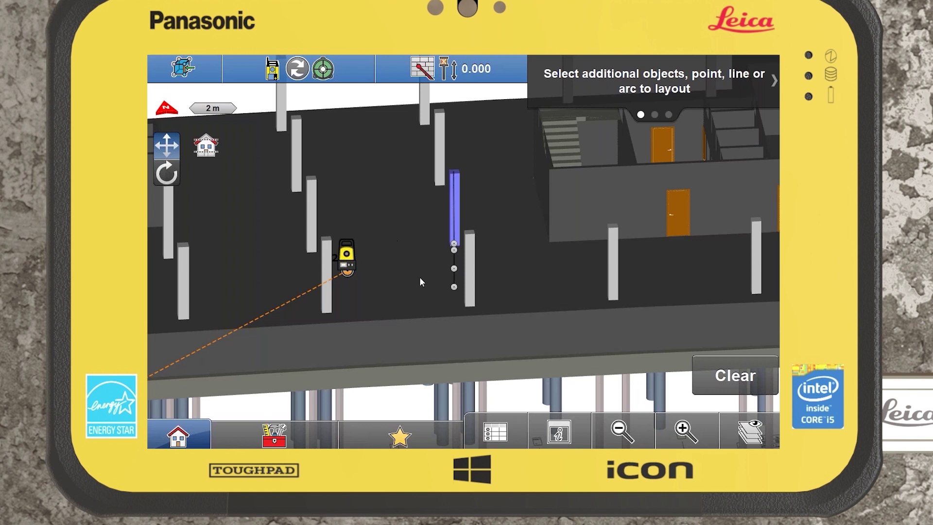
Add the floor slab to the picked column, then clear the whole selection with Escape
{"action": "left_click", "coordinate": [395, 288]}
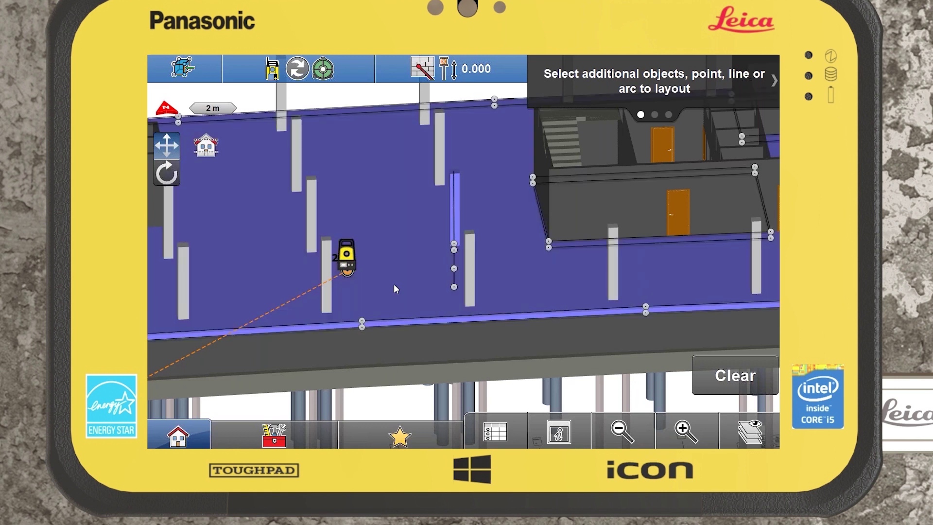
{"action": "key", "text": "Escape"}
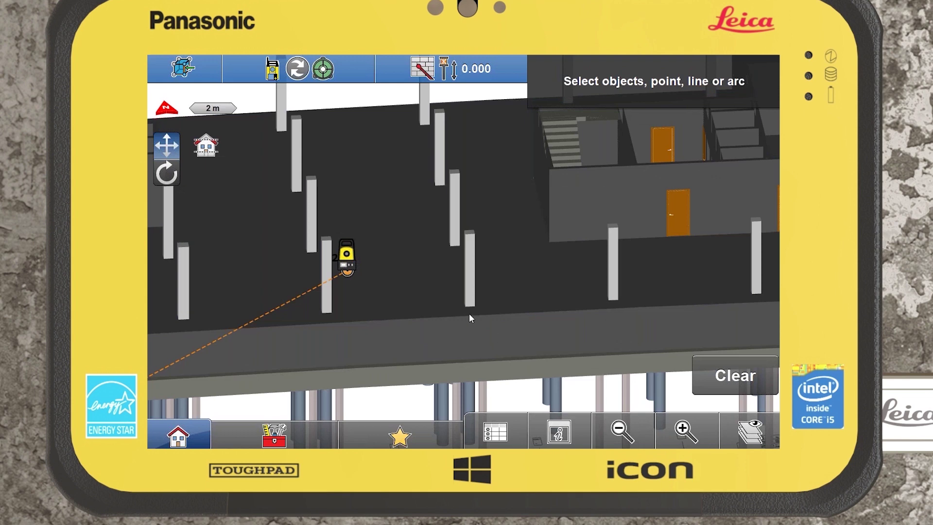
{"action": "scroll", "coordinate": [288, 228], "scroll_direction": "down", "scroll_amount": 5}
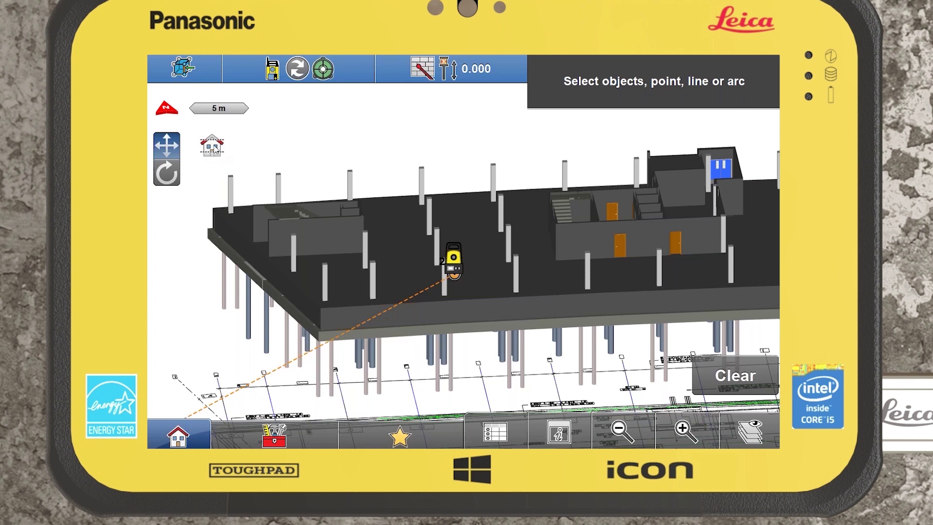
Raise the elevation filter's upper limit from 23.825 to 50.002
{"action": "left_click", "coordinate": [571, 432]}
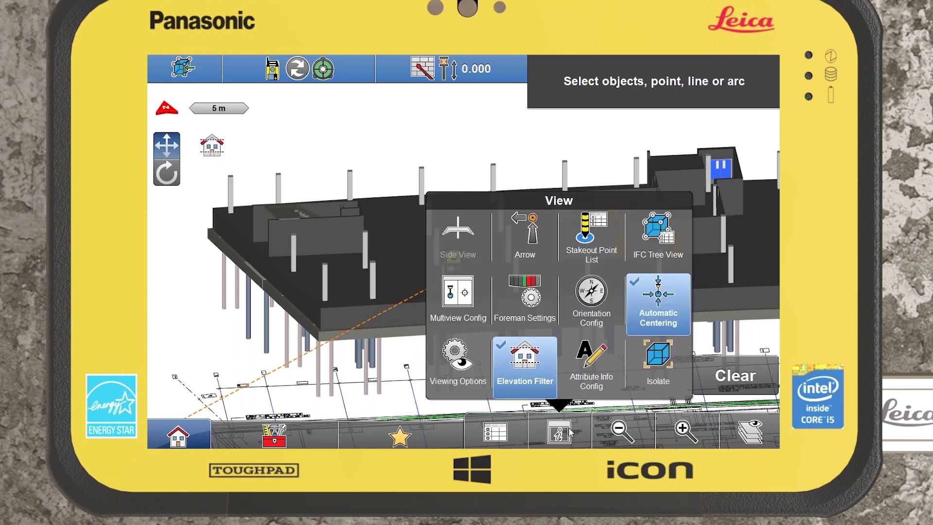
{"action": "left_click", "coordinate": [535, 365]}
{"action": "left_click_drag", "start_coordinate": [763, 277], "coordinate": [763, 183]}
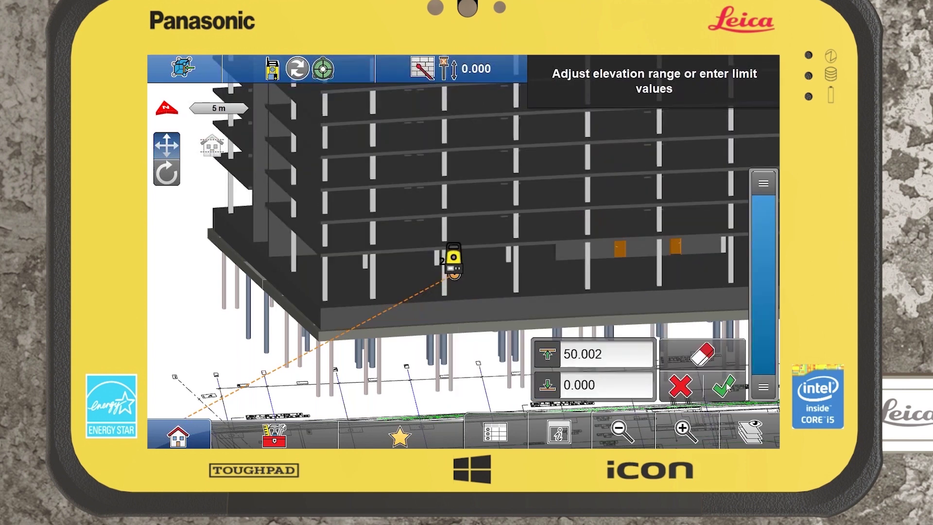
{"action": "left_click", "coordinate": [724, 385]}
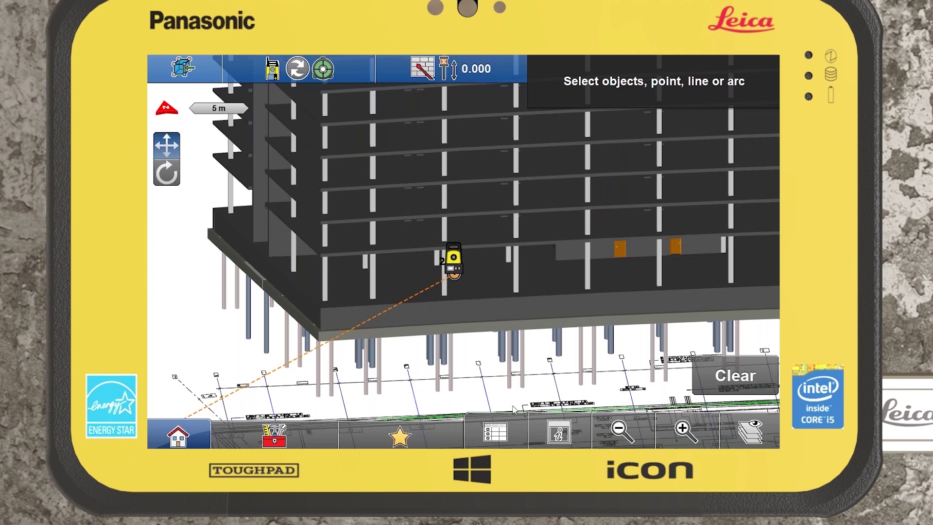
Isolate the Floor:Gen… slab element so it is the only object shown
{"action": "left_click", "coordinate": [562, 443]}
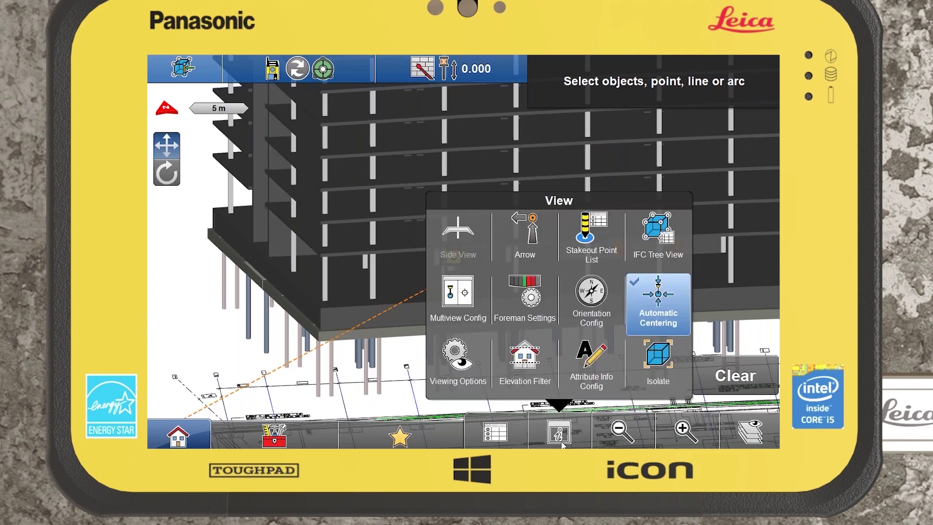
{"action": "left_click", "coordinate": [658, 356]}
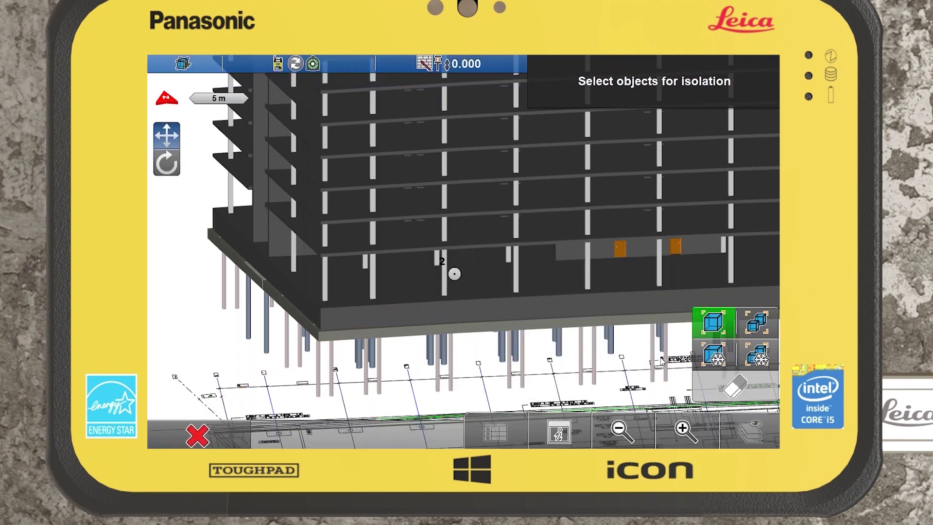
{"action": "left_click", "coordinate": [547, 283]}
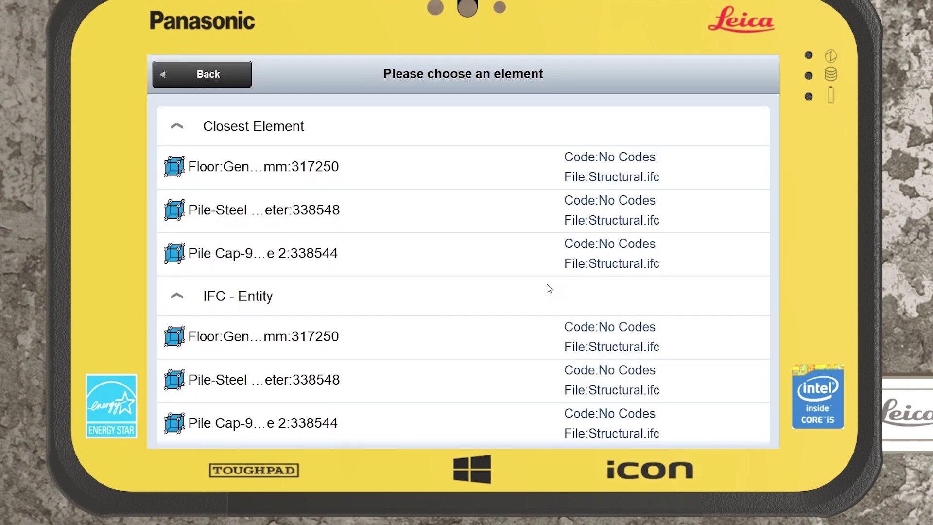
{"action": "left_click", "coordinate": [361, 159]}
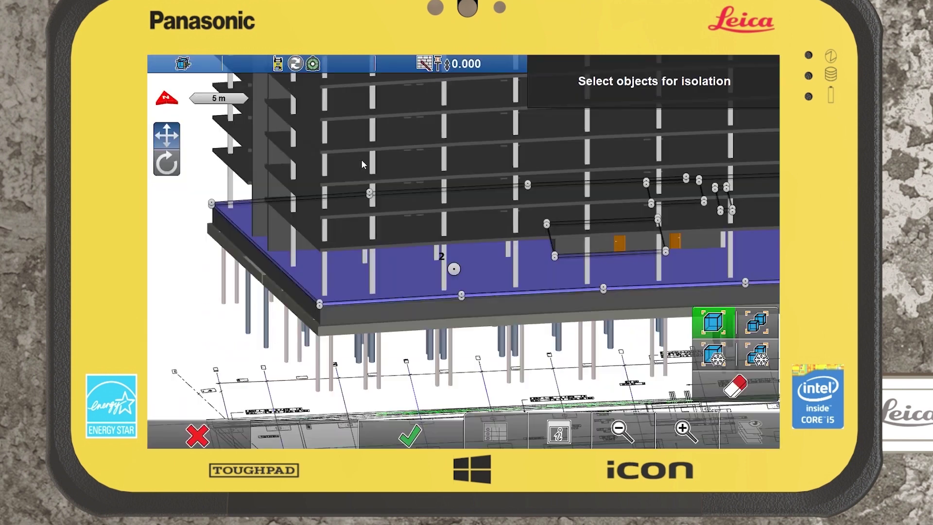
{"action": "left_click", "coordinate": [408, 435]}
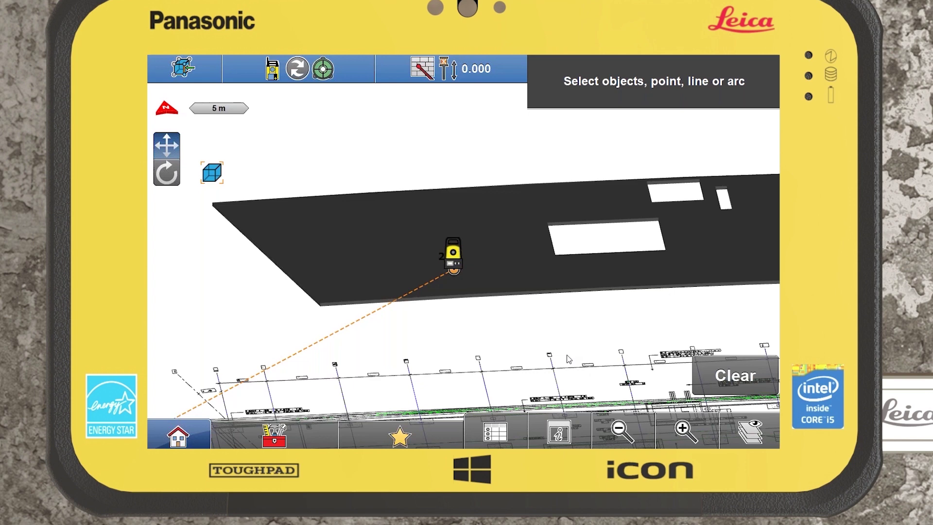
Pan the isolated slab left and orbit it to a long side-on view
{"action": "left_click_drag", "start_coordinate": [528, 225], "coordinate": [323, 245]}
{"action": "left_click", "coordinate": [163, 180]}
{"action": "left_click_drag", "start_coordinate": [294, 231], "coordinate": [457, 262]}
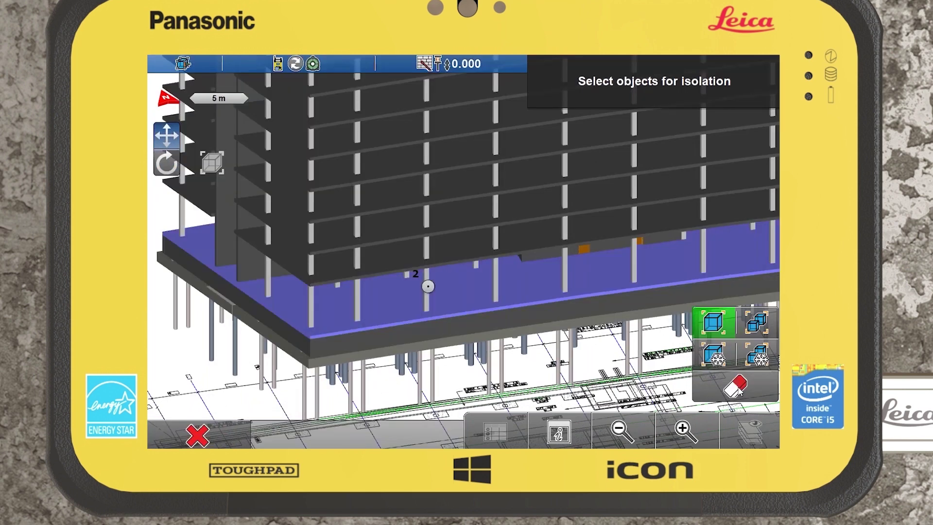
Exit isolation mode so the complete building model is displayed again
{"action": "left_click", "coordinate": [417, 433]}
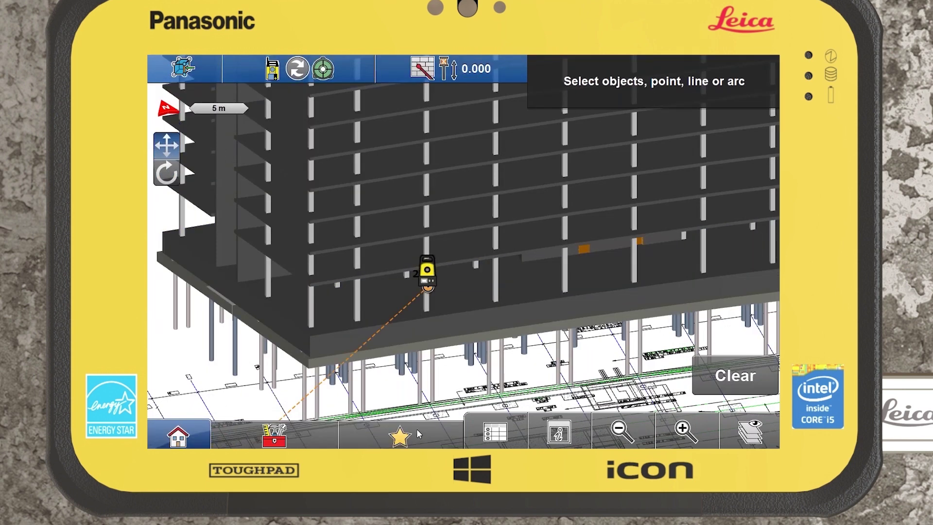
{"action": "left_click", "coordinate": [559, 434]}
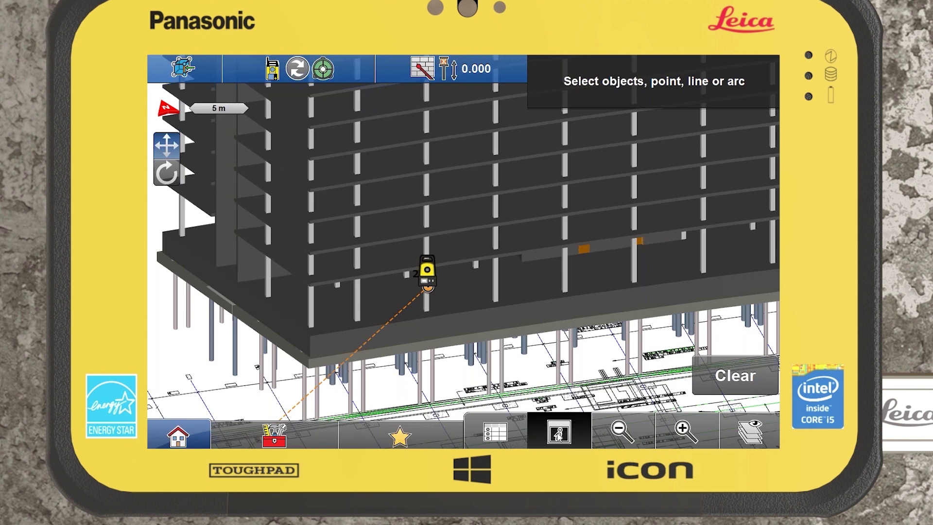
Set Multiview Config to Two Views, showing the 3D model beside a plan view
{"action": "left_click", "coordinate": [460, 292]}
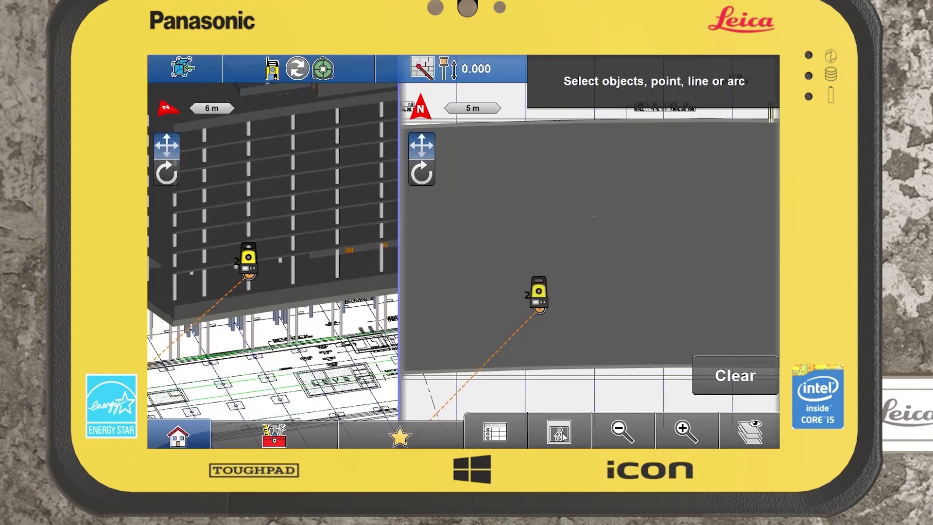
{"action": "left_click", "coordinate": [561, 435]}
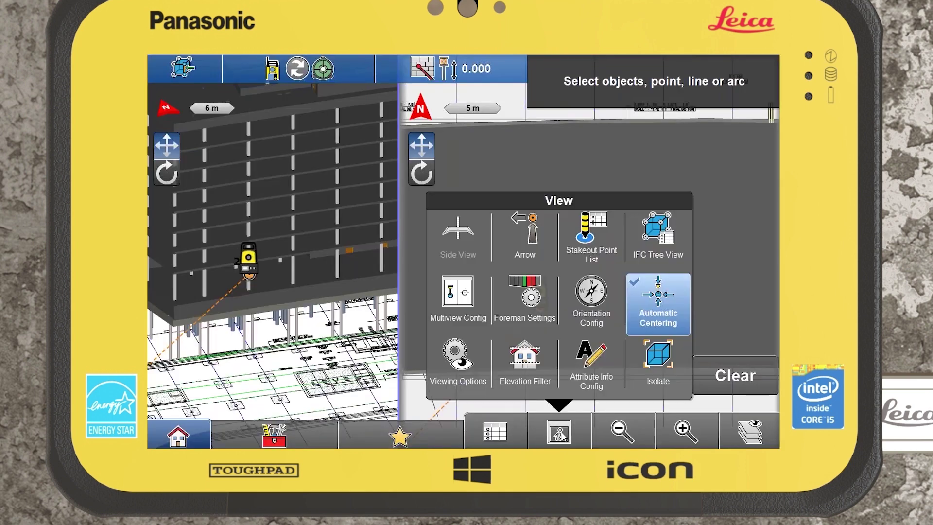
Show the Structural.ifc tree on the left and frame the whole building in the 3D view
{"action": "left_click", "coordinate": [642, 238]}
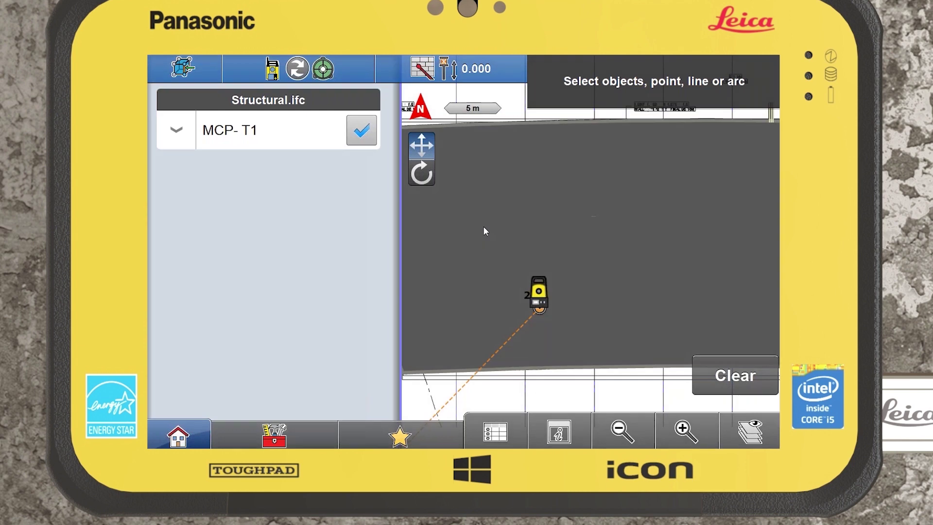
{"action": "left_click", "coordinate": [428, 176]}
{"action": "left_click_drag", "start_coordinate": [587, 255], "coordinate": [648, 290]}
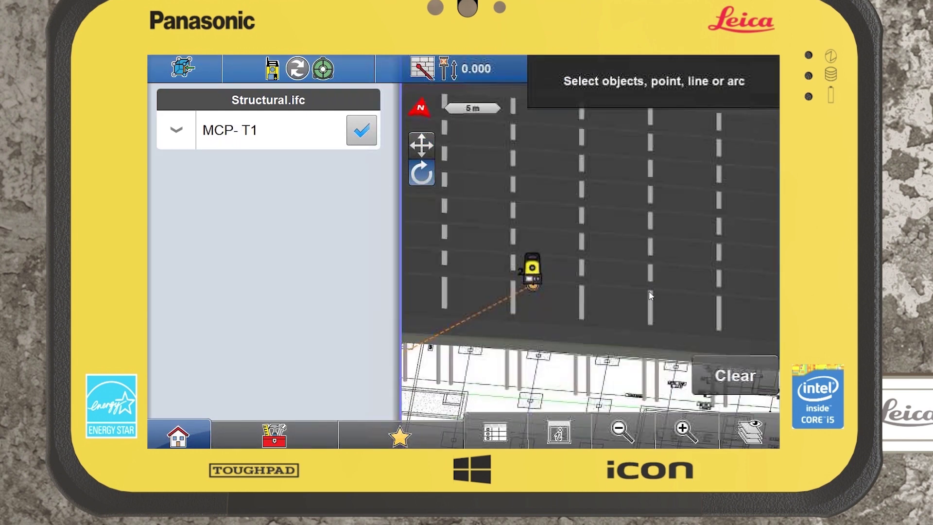
{"action": "left_click", "coordinate": [635, 427]}
{"action": "left_click_drag", "start_coordinate": [569, 280], "coordinate": [515, 243]}
{"action": "left_click", "coordinate": [423, 149]}
{"action": "left_click_drag", "start_coordinate": [471, 191], "coordinate": [414, 177]}
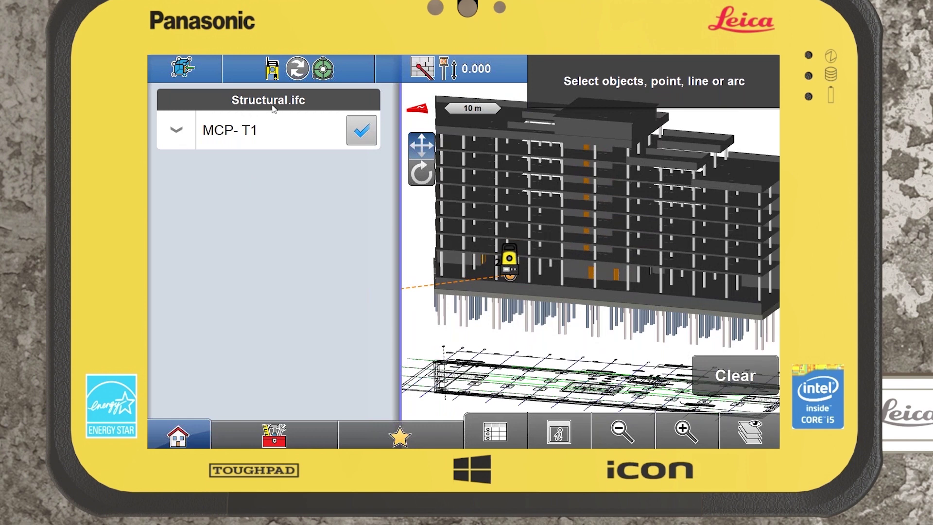
Expand MCP-T1, Default and TUDMCP-T1-BA in the tree to list Levels 00–05
{"action": "left_click", "coordinate": [177, 130]}
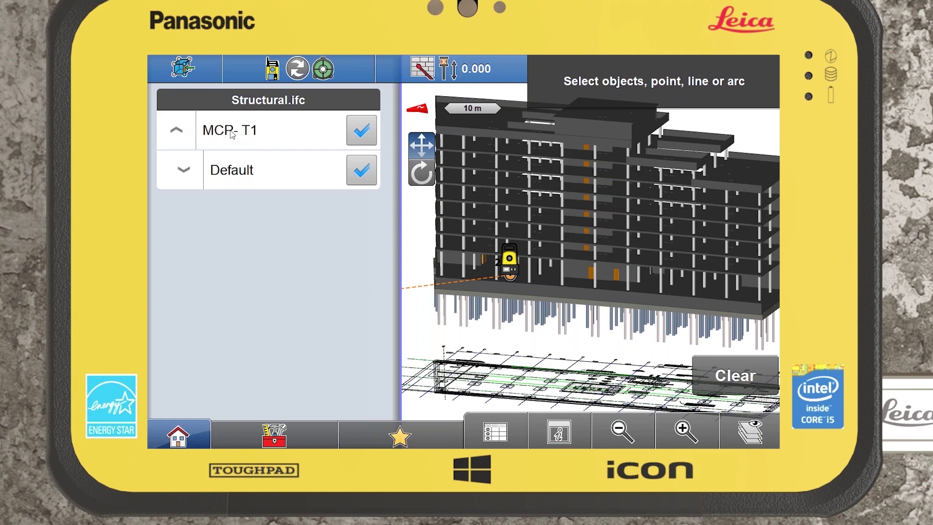
{"action": "left_click", "coordinate": [192, 167]}
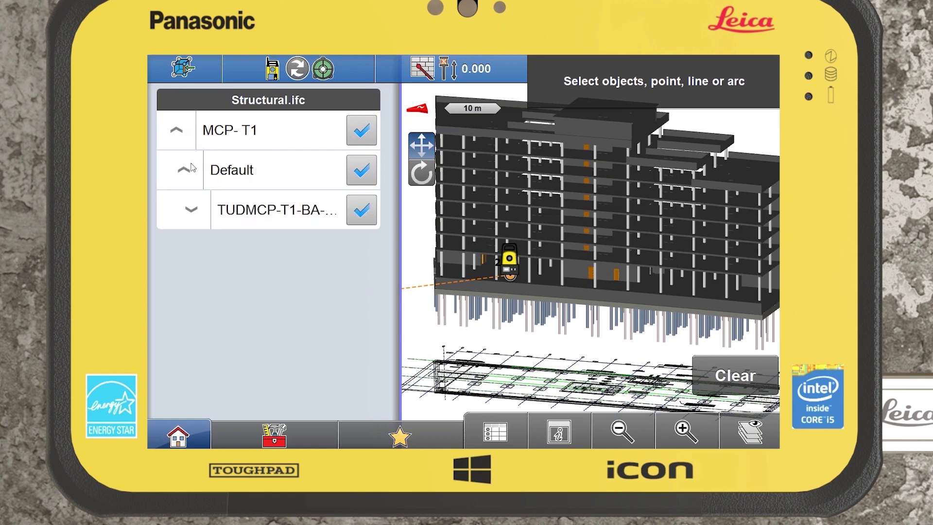
{"action": "left_click", "coordinate": [190, 210]}
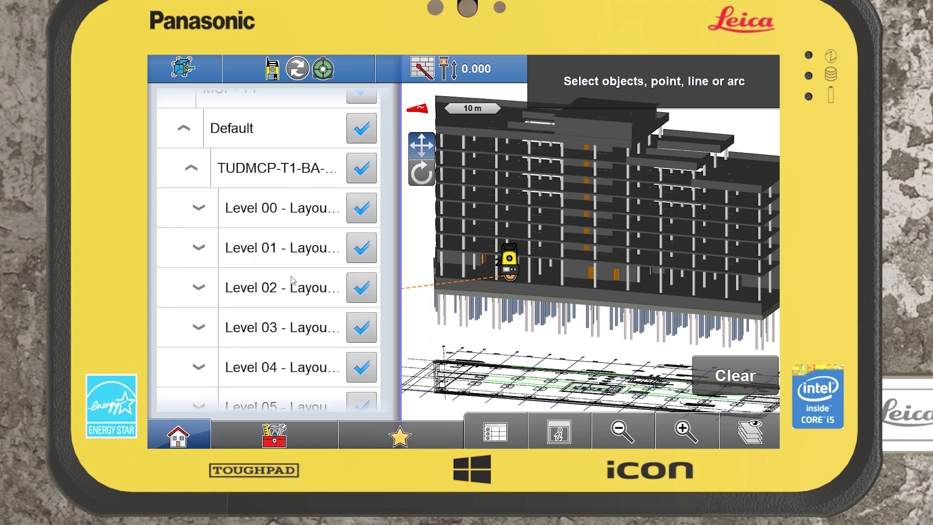
{"action": "left_click_drag", "start_coordinate": [285, 285], "coordinate": [280, 188]}
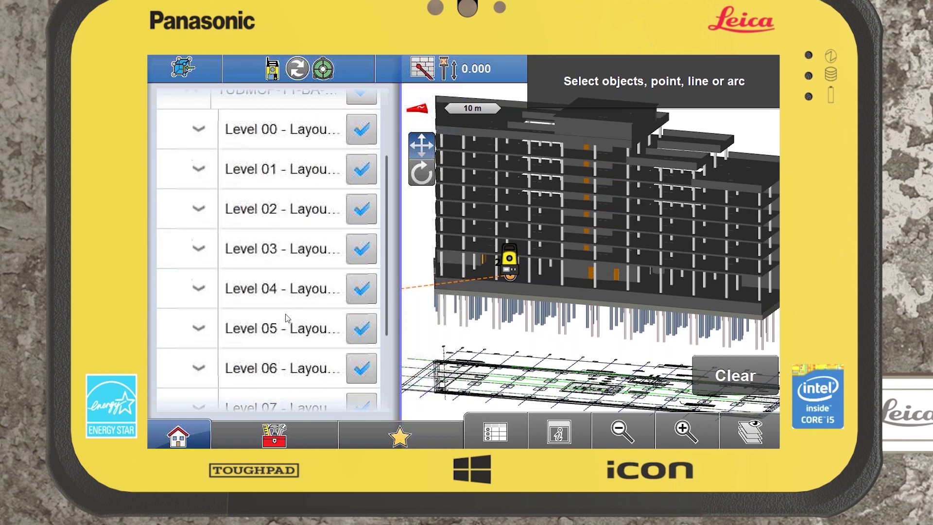
Scroll the tree list and untick all levels to hide the building
{"action": "left_click_drag", "start_coordinate": [287, 321], "coordinate": [287, 345]}
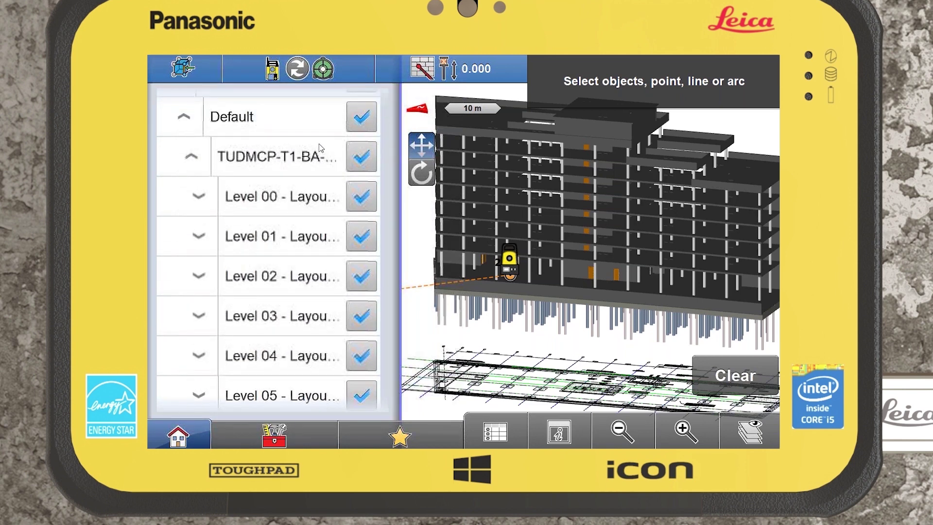
{"action": "left_click_drag", "start_coordinate": [329, 155], "coordinate": [354, 168]}
{"action": "left_click", "coordinate": [357, 167]}
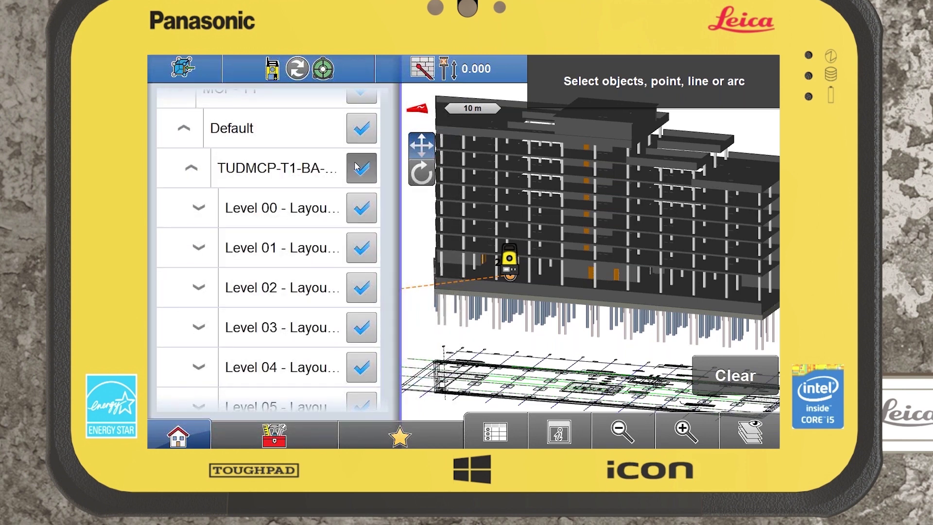
Show Levels 01, 02 and 03 one at a time, then Level 00 alone
{"action": "left_click", "coordinate": [357, 250]}
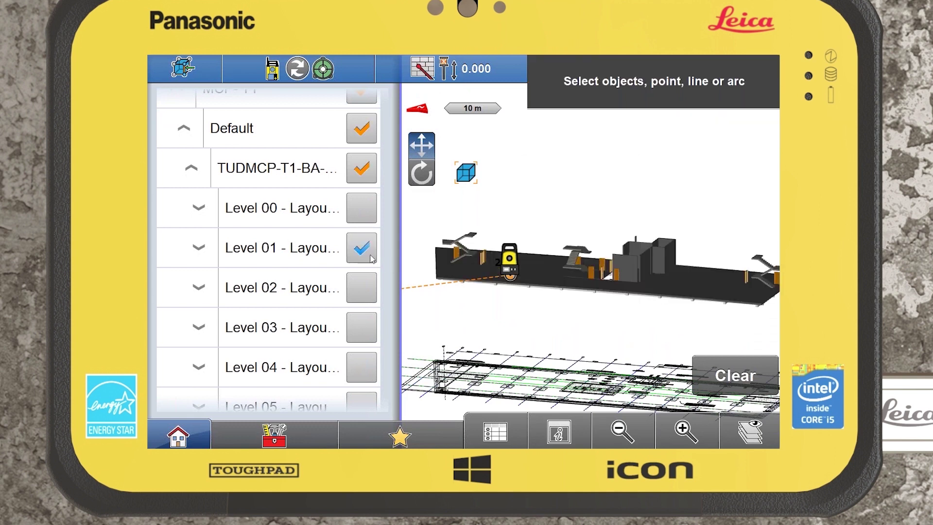
{"action": "left_click", "coordinate": [361, 287]}
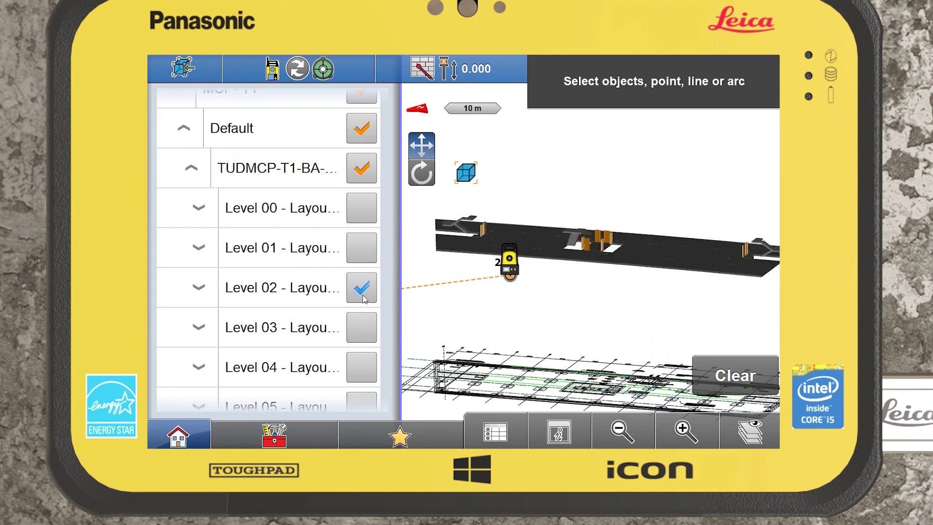
{"action": "left_click", "coordinate": [362, 290]}
{"action": "left_click", "coordinate": [361, 325]}
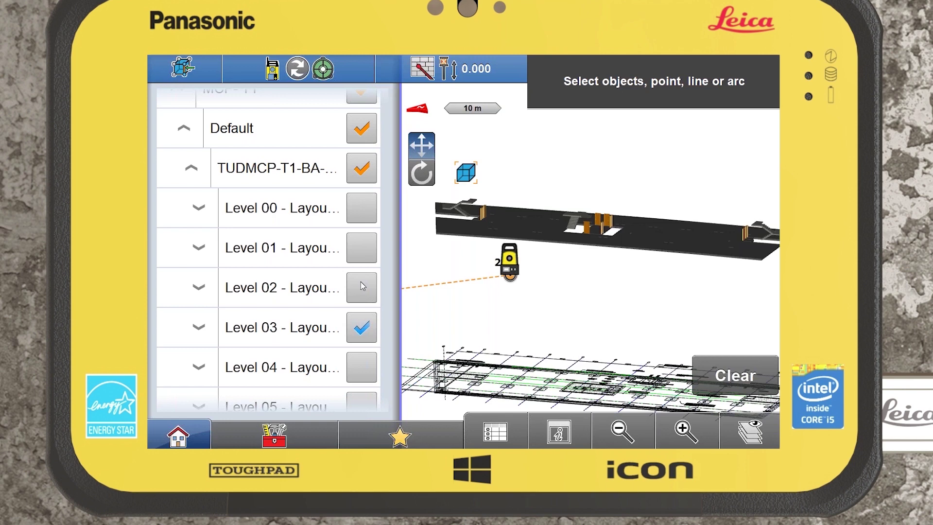
{"action": "left_click", "coordinate": [362, 328]}
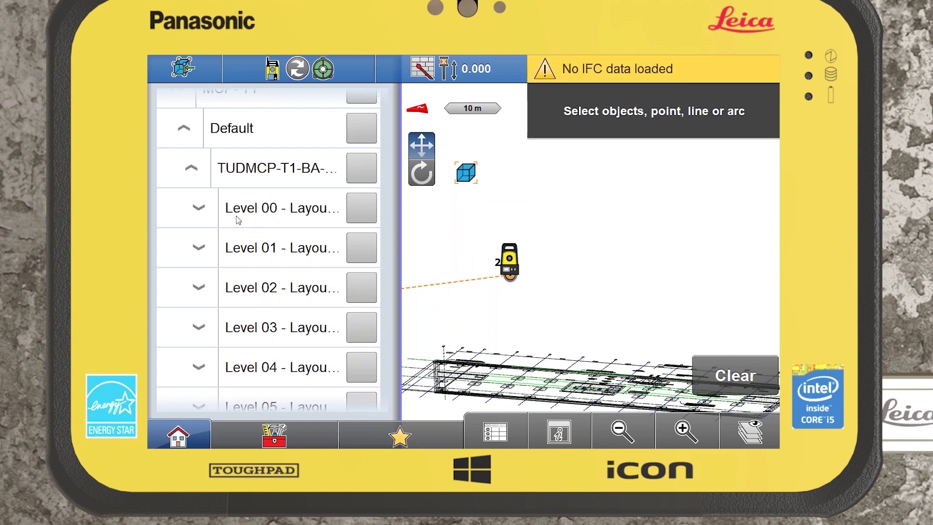
{"action": "left_click", "coordinate": [359, 200]}
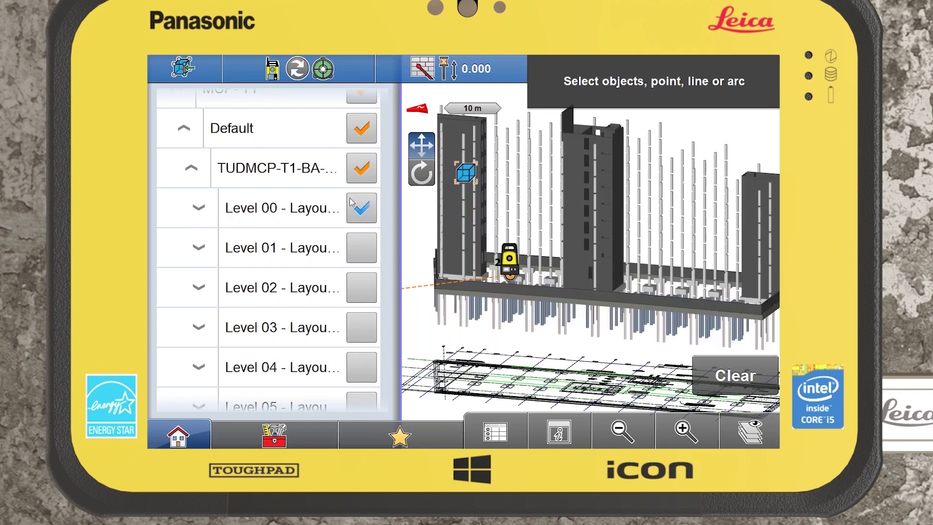
Expand Level 00 and toggle its IfcColumn, IfcSlab and IfcWall elements on and off
{"action": "left_click", "coordinate": [358, 246]}
{"action": "left_click", "coordinate": [358, 247]}
{"action": "left_click", "coordinate": [362, 330]}
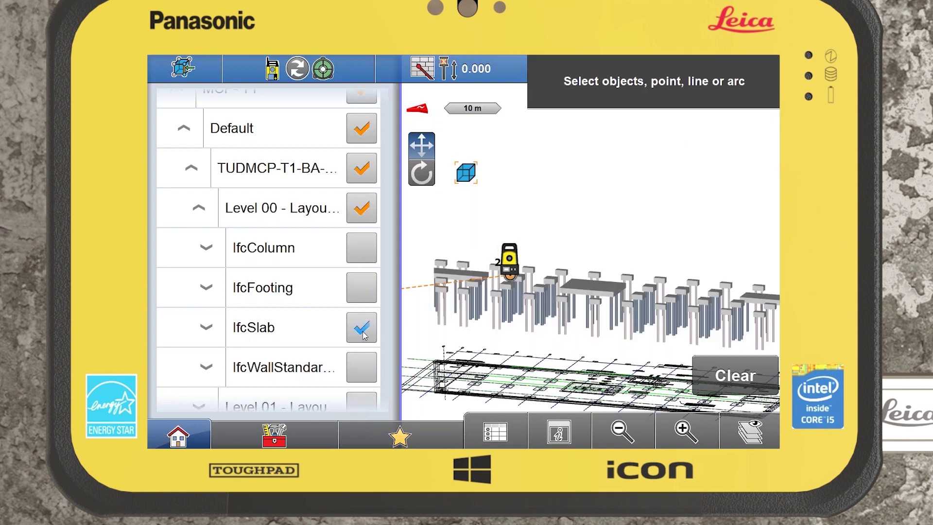
{"action": "left_click", "coordinate": [364, 333]}
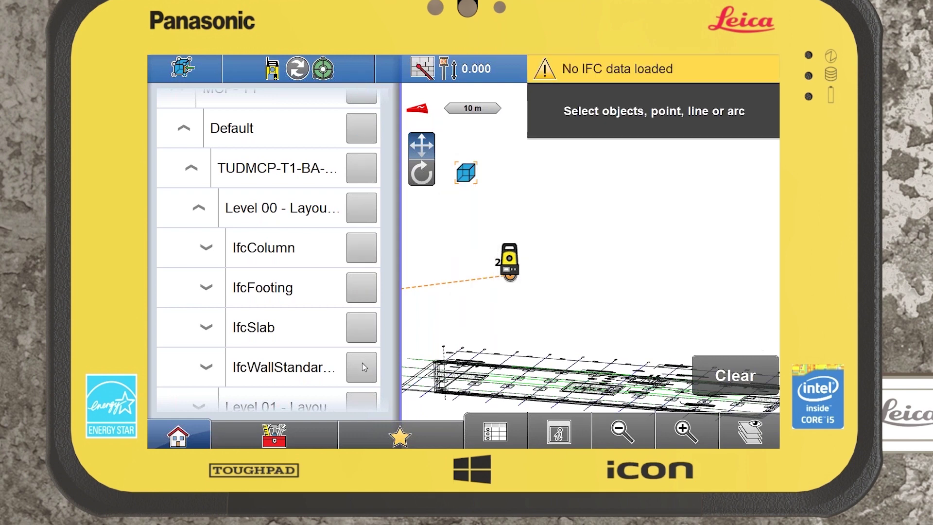
{"action": "left_click", "coordinate": [363, 365]}
{"action": "left_click", "coordinate": [362, 364]}
Expand IfcColumn, show and hide a single concrete column, then collapse Level 00
{"action": "left_click", "coordinate": [228, 249]}
{"action": "left_click", "coordinate": [357, 206]}
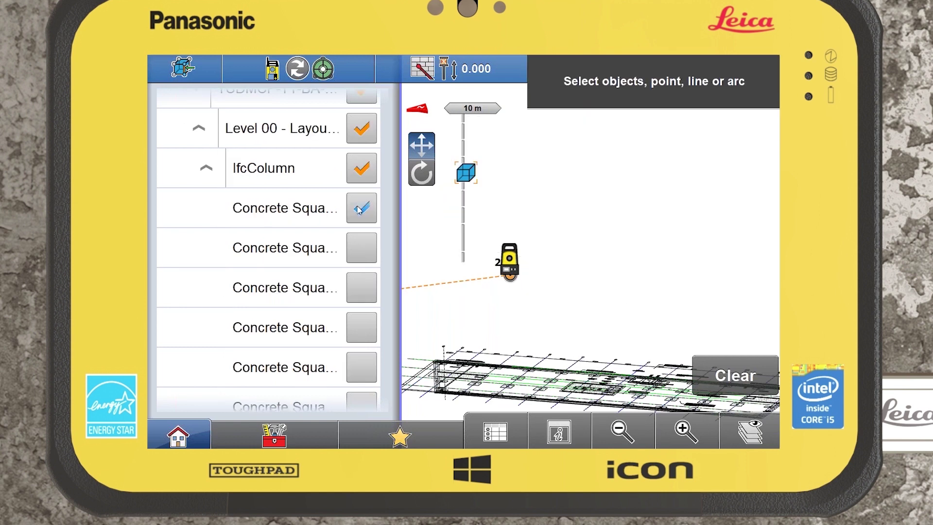
{"action": "left_click", "coordinate": [359, 209]}
{"action": "left_click", "coordinate": [199, 130]}
{"action": "left_click_drag", "start_coordinate": [309, 154], "coordinate": [306, 224]}
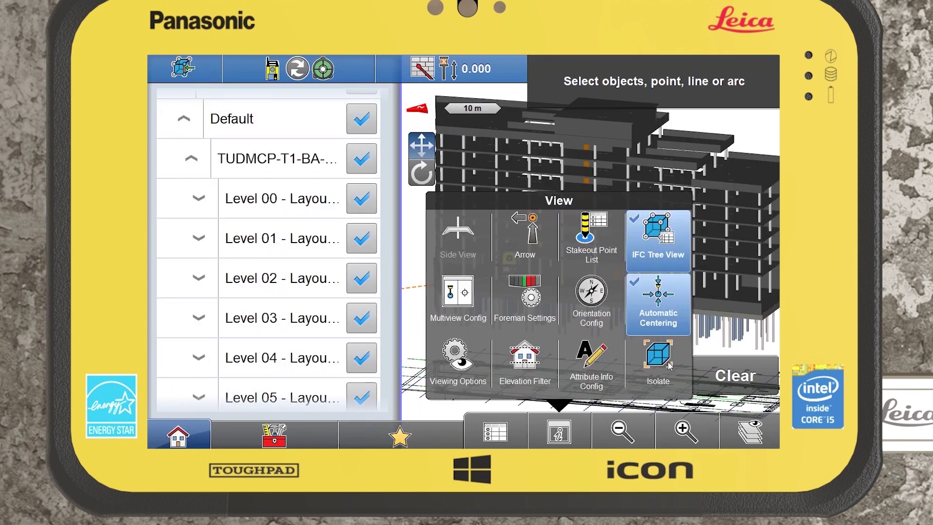
Close the view tools panel, then reopen it
{"action": "left_click", "coordinate": [533, 356]}
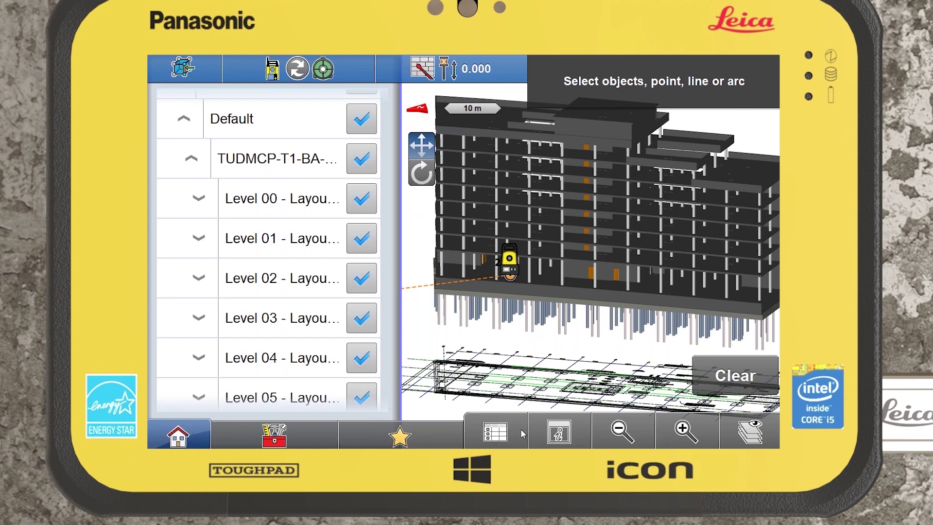
{"action": "left_click", "coordinate": [551, 426]}
Switch Multiview Config to Single View and switch on Isolate in the View tools
{"action": "left_click", "coordinate": [458, 291]}
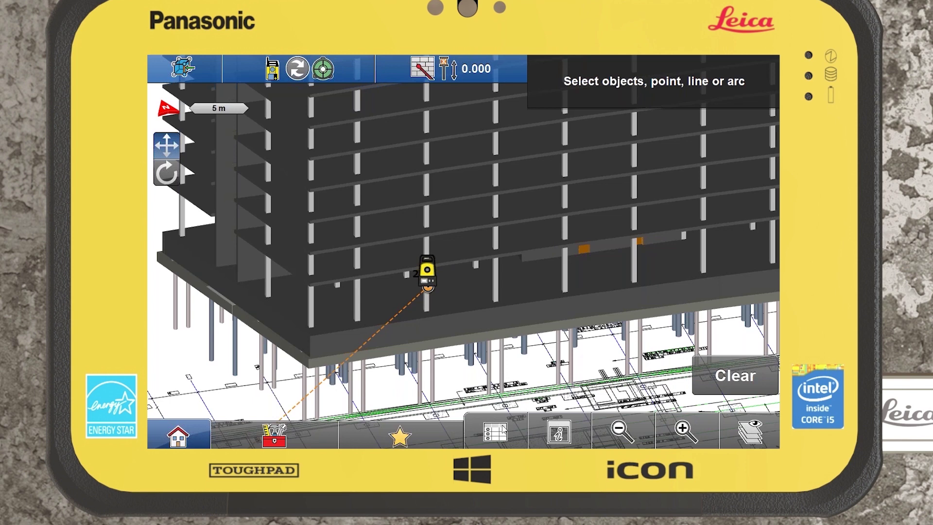
{"action": "left_click", "coordinate": [576, 433]}
{"action": "left_click", "coordinate": [671, 371]}
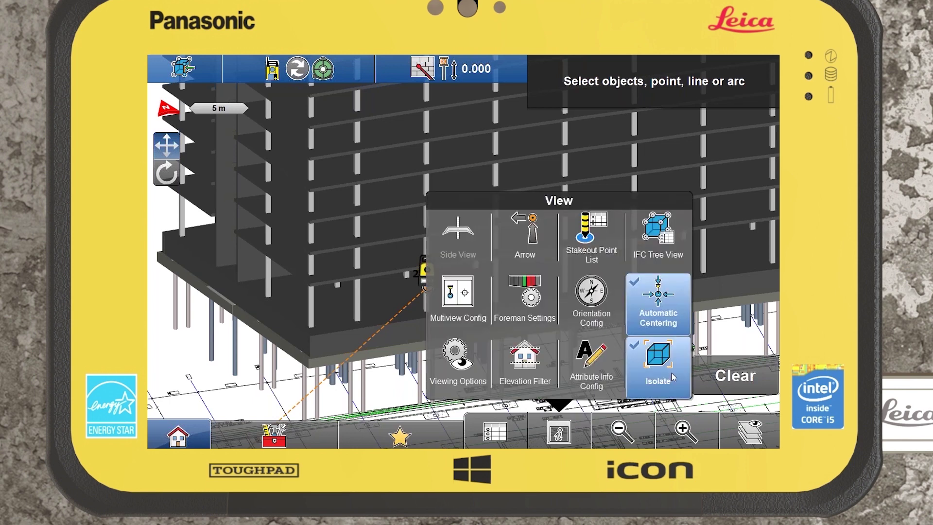